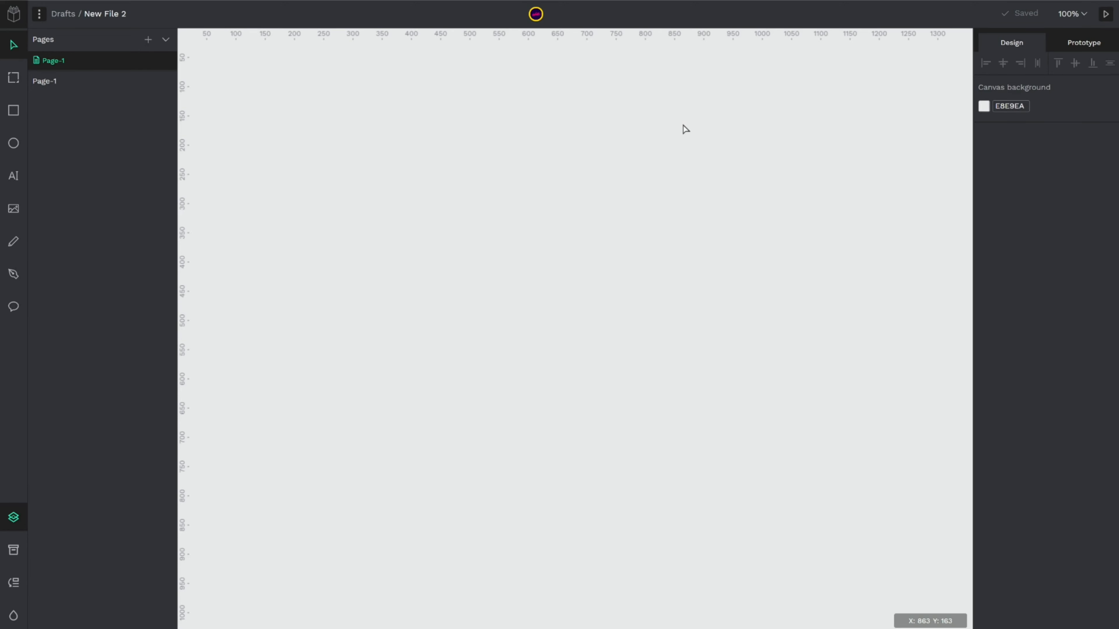
# Draw an artboard about 900 × 612 px on the canvas and add a square layout grid to it.
pyautogui.click(13, 78)
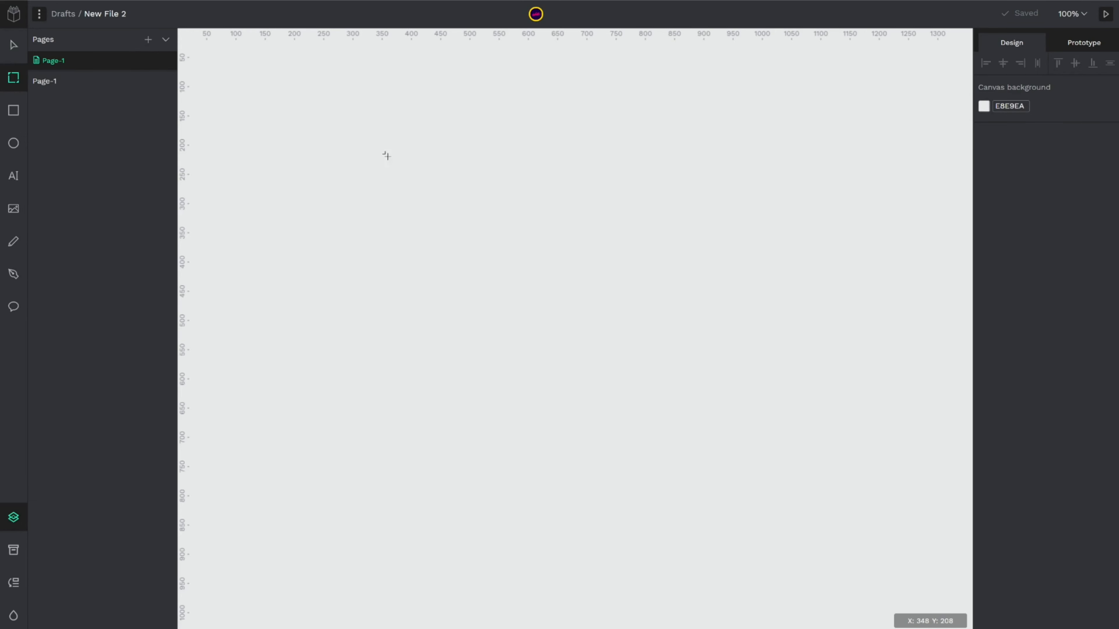
pyautogui.moveTo(335, 139); pyautogui.dragTo(861, 497)
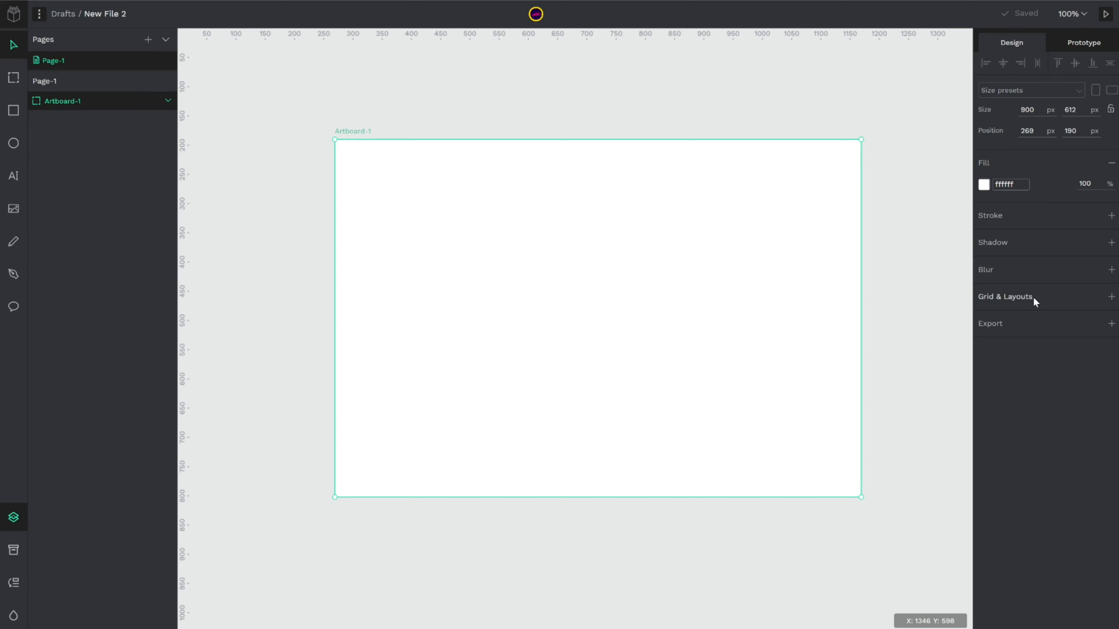
pyautogui.click(1111, 298)
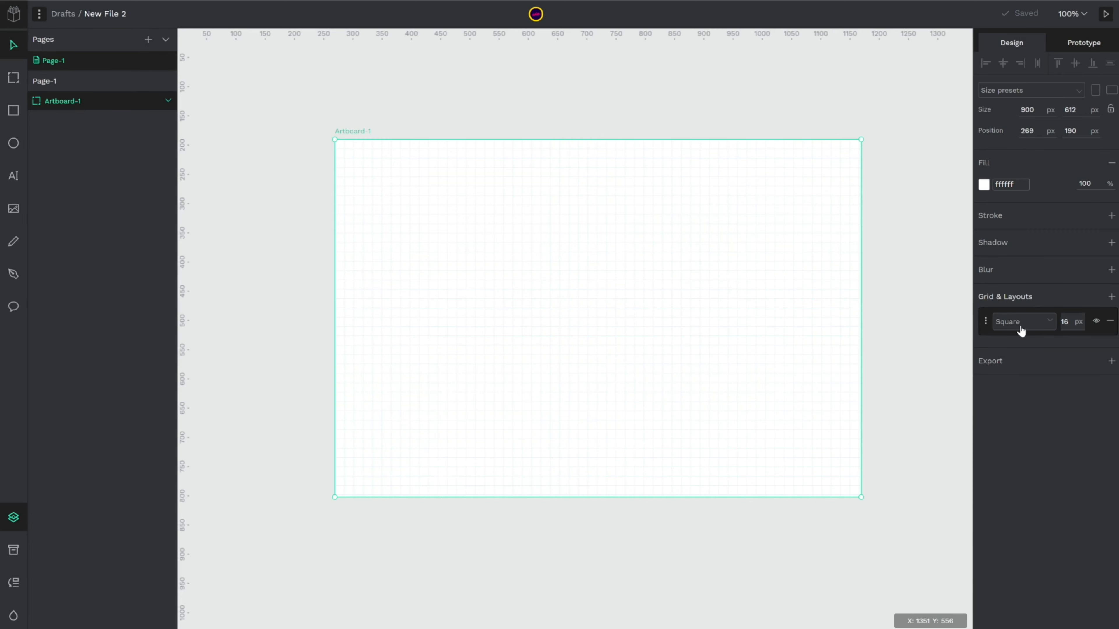
pyautogui.click(1028, 326)
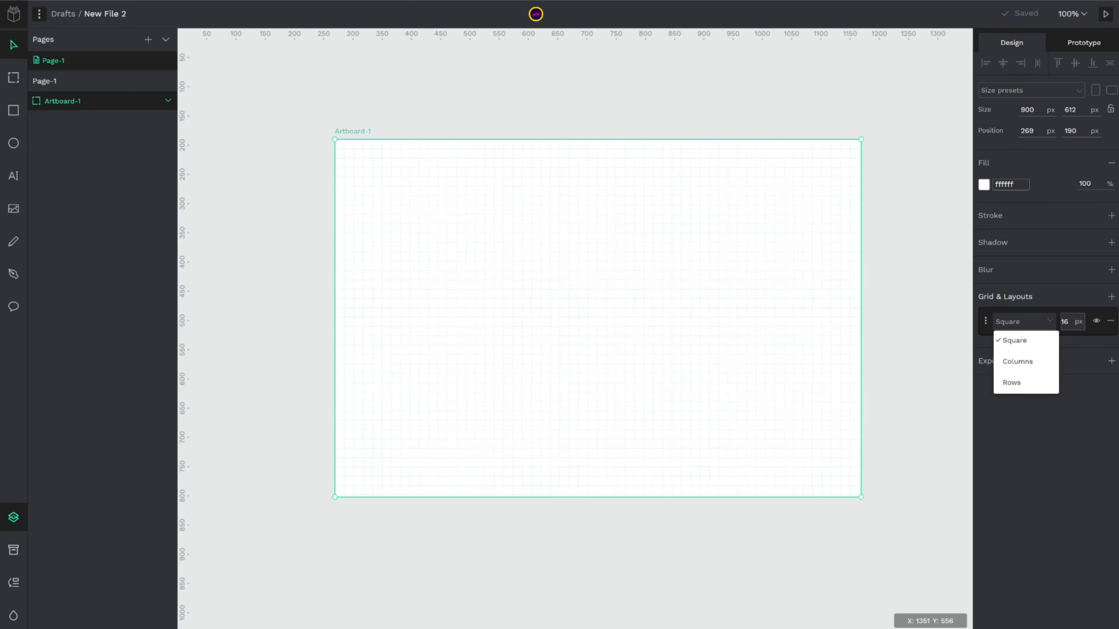
pyautogui.click(1095, 322)
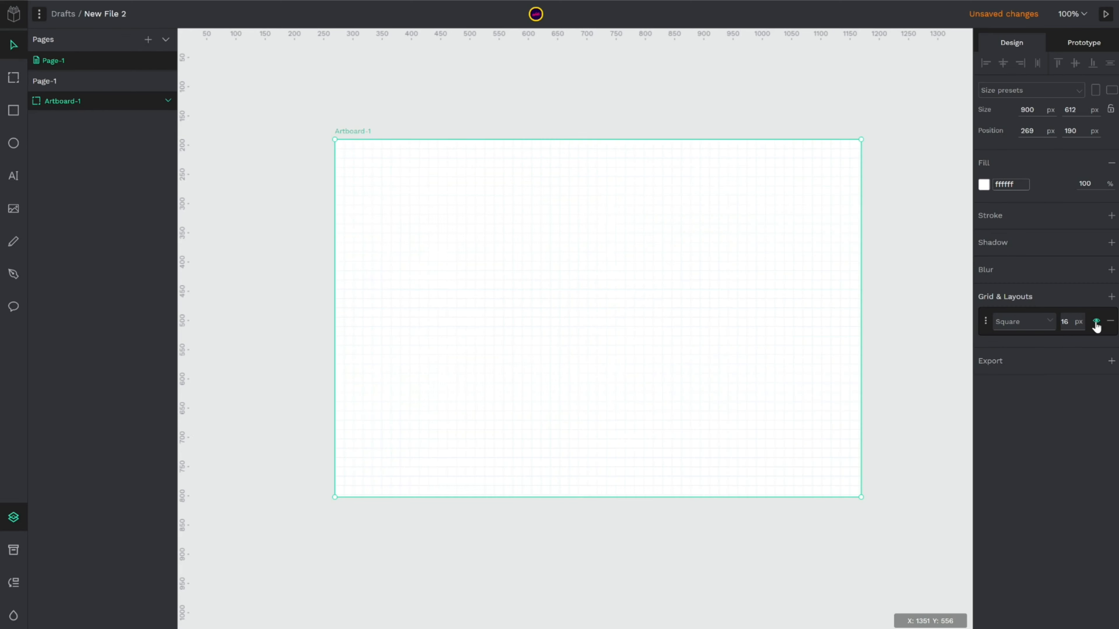
# Change the square grid's colour to red e80f17 and its opacity to 100%.
pyautogui.click(986, 325)
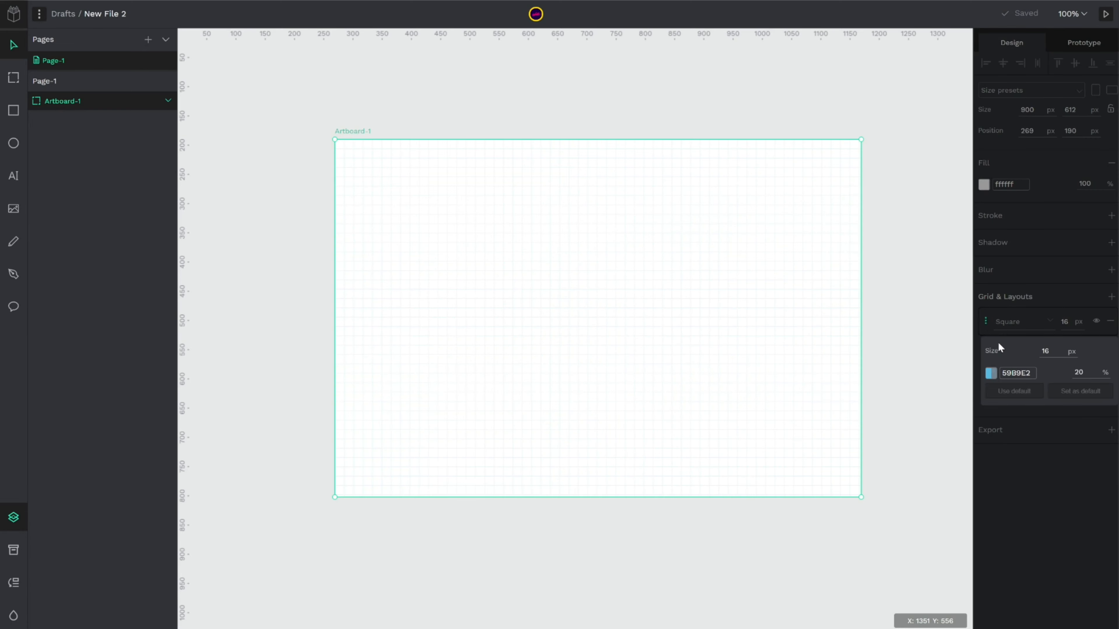
pyautogui.click(991, 374)
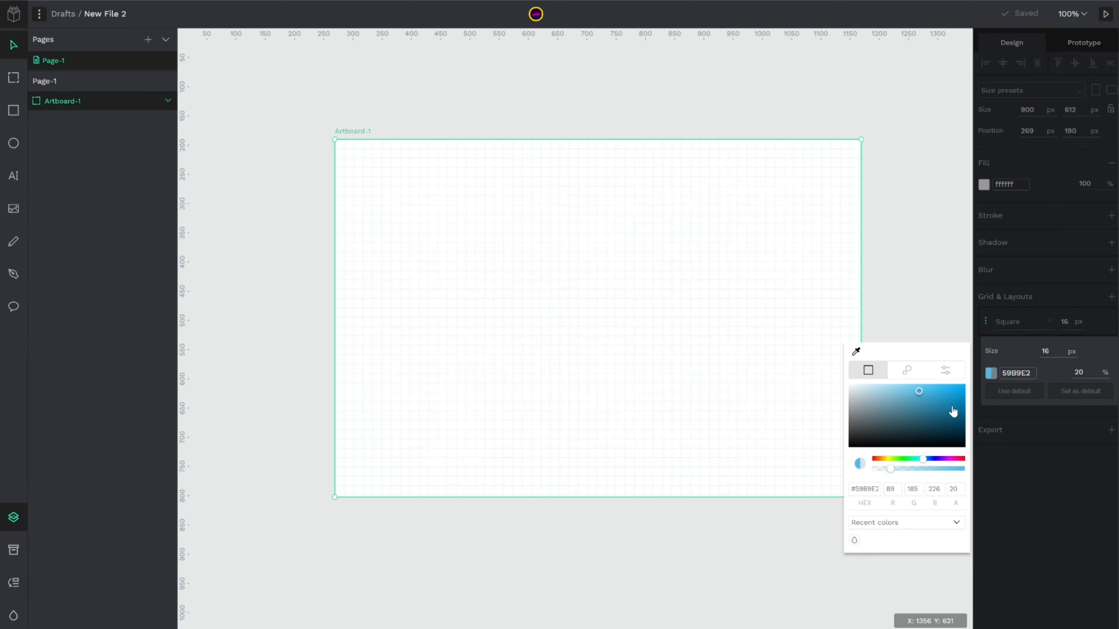
pyautogui.click(958, 389)
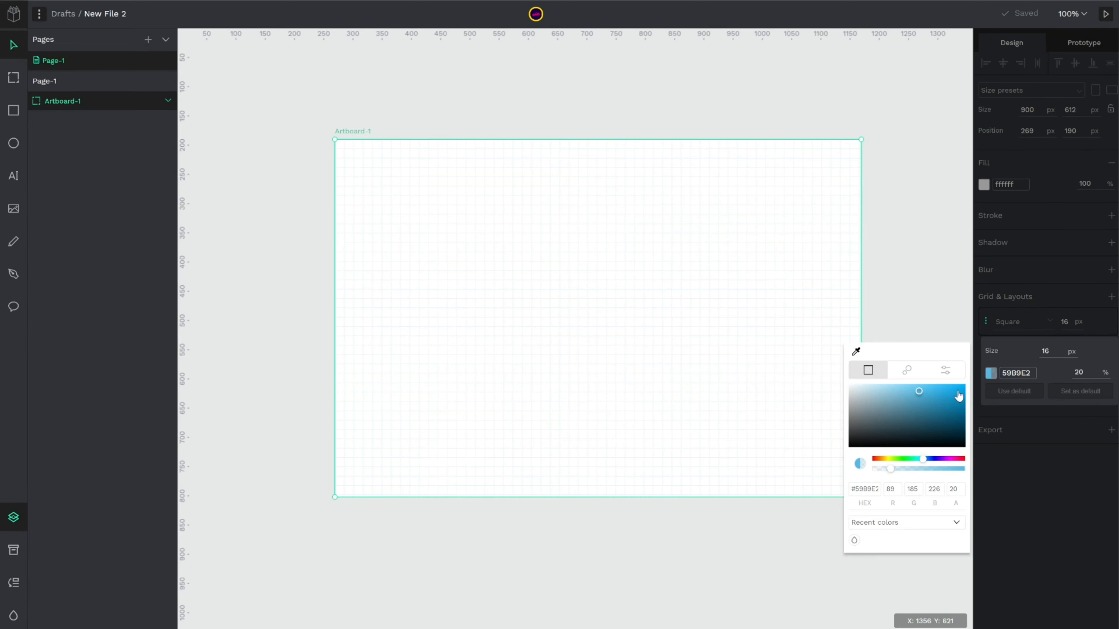
pyautogui.click(962, 459)
pyautogui.click(1079, 373)
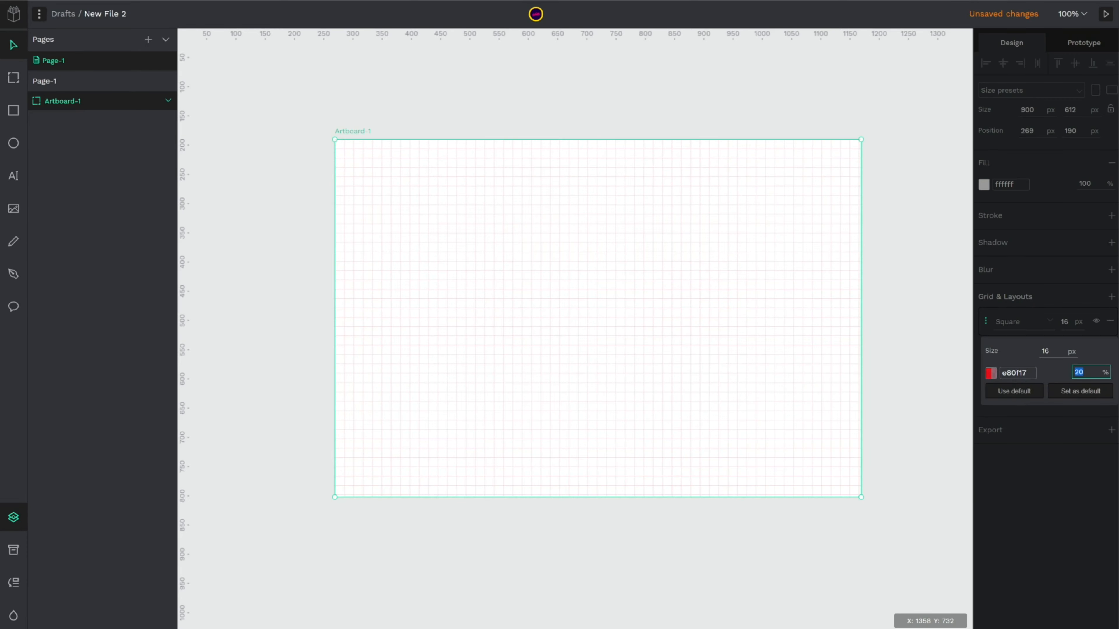
pyautogui.write('100')
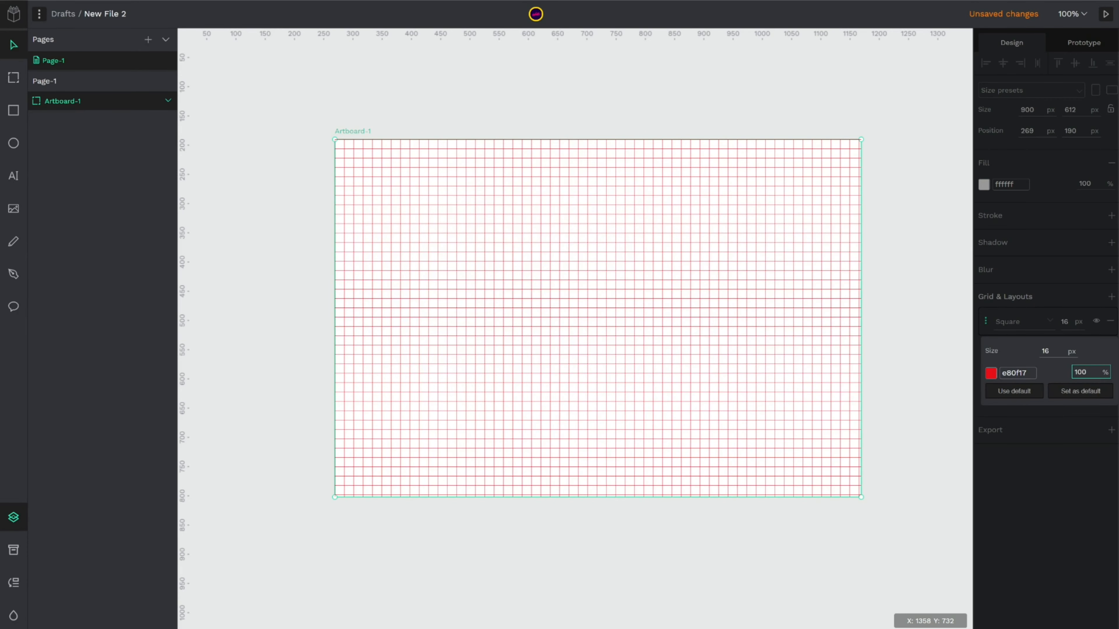
pyautogui.click(1057, 371)
# Set the square grid's size to 50 px and save these grid settings as the default.
pyautogui.doubleClick(1045, 351)
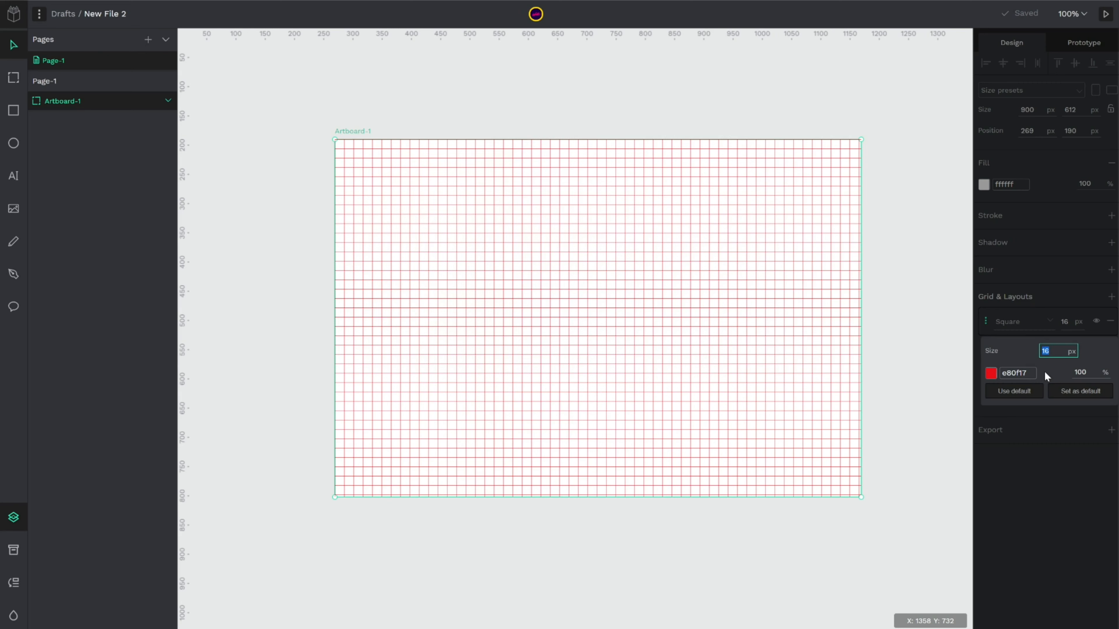
pyautogui.write('50')
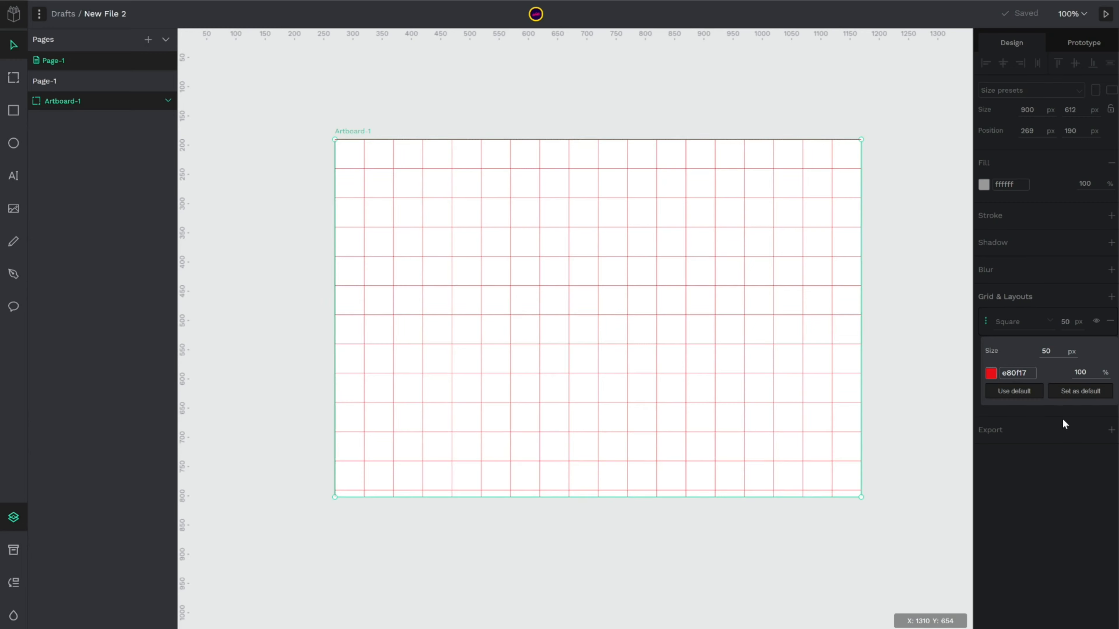
pyautogui.click(1080, 391)
# Try the default grid settings on a second artboard, about 916 × 502 px, drawn below the first, and delete that artboard.
pyautogui.scroll(-5, 587, 445)
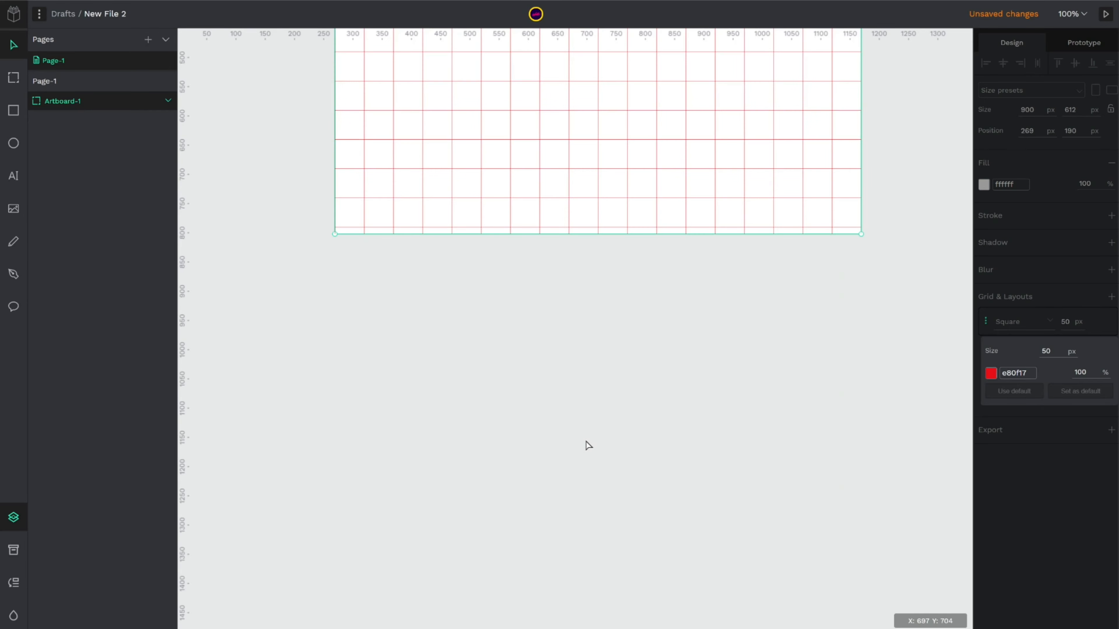
pyautogui.click(13, 77)
pyautogui.moveTo(317, 288); pyautogui.dragTo(853, 581)
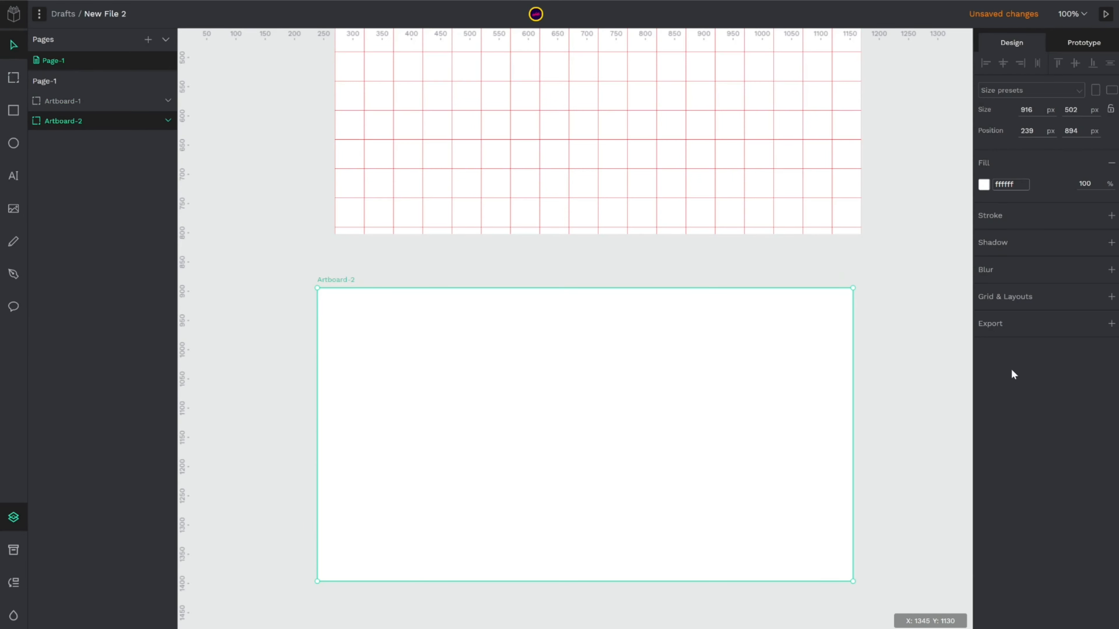
pyautogui.click(1111, 296)
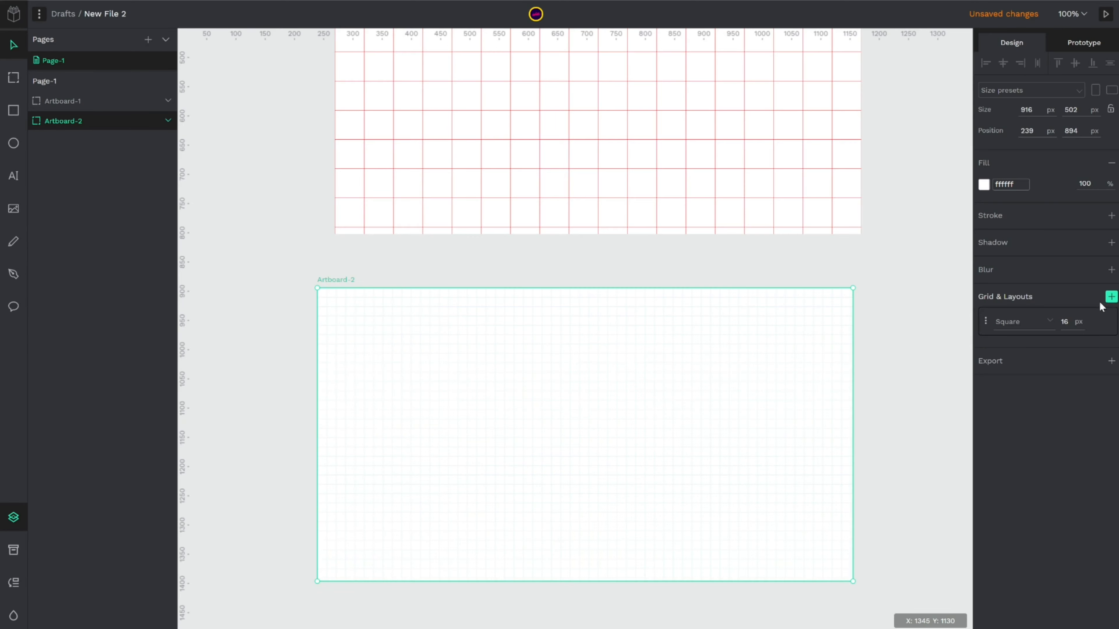
pyautogui.click(986, 321)
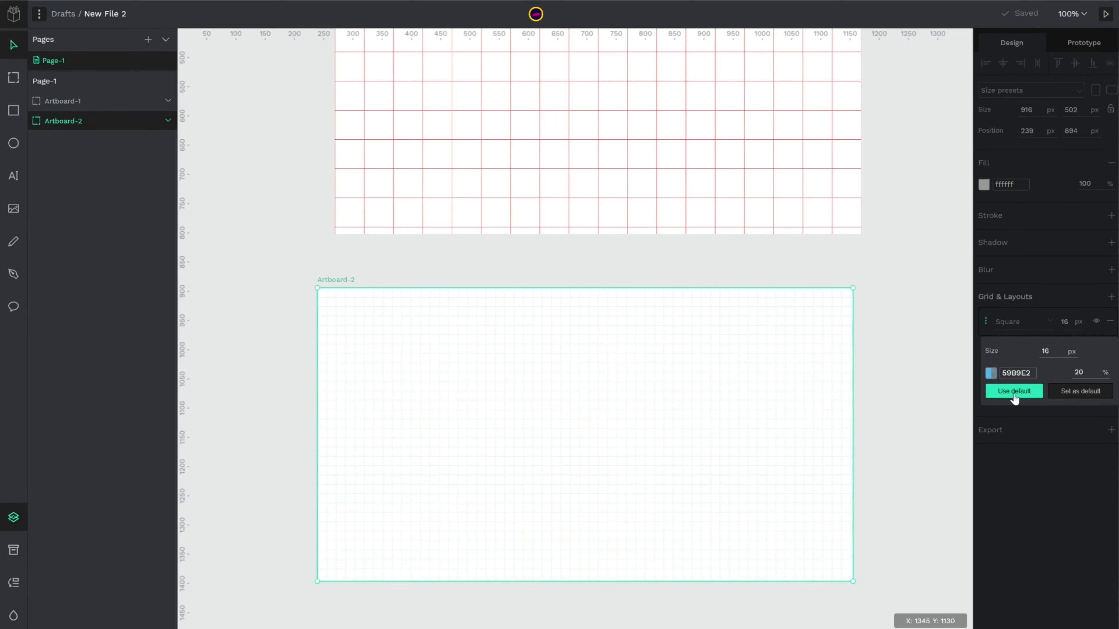
pyautogui.click(1010, 399)
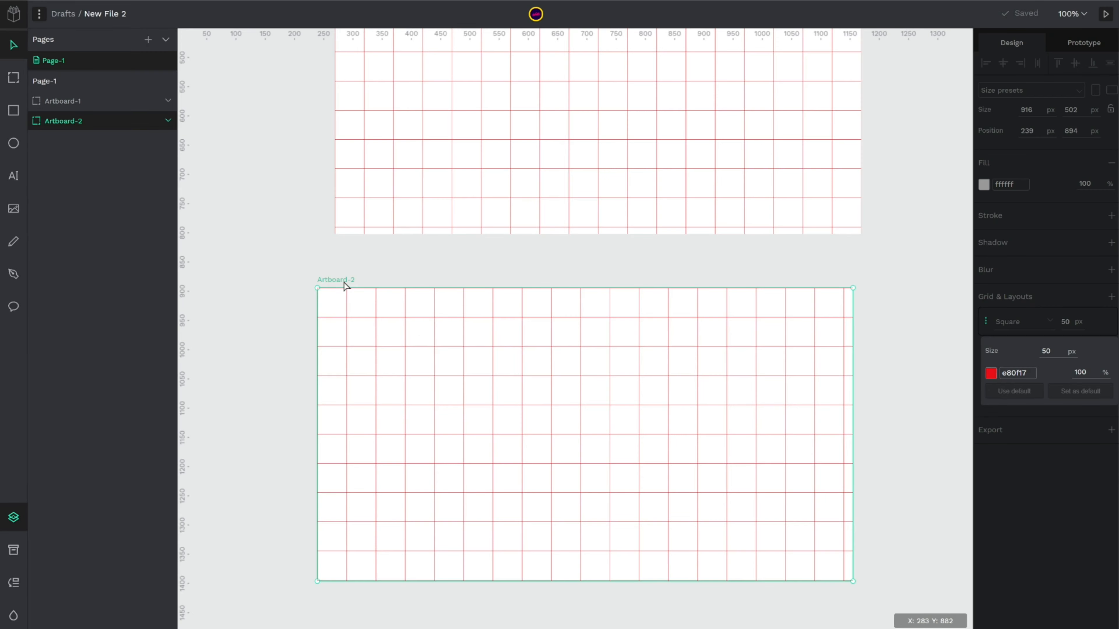
pyautogui.press('Delete')
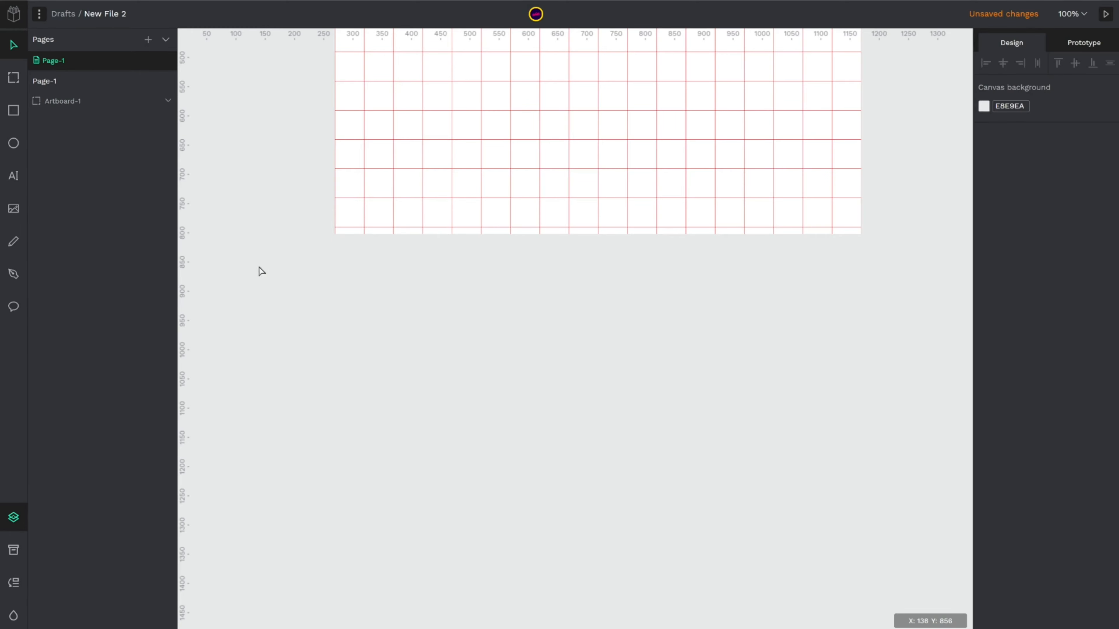
# Set the remaining artboard's square grid to a size of 16 px and an opacity of 40%.
pyautogui.scroll(8, 262, 271)
pyautogui.click(366, 219)
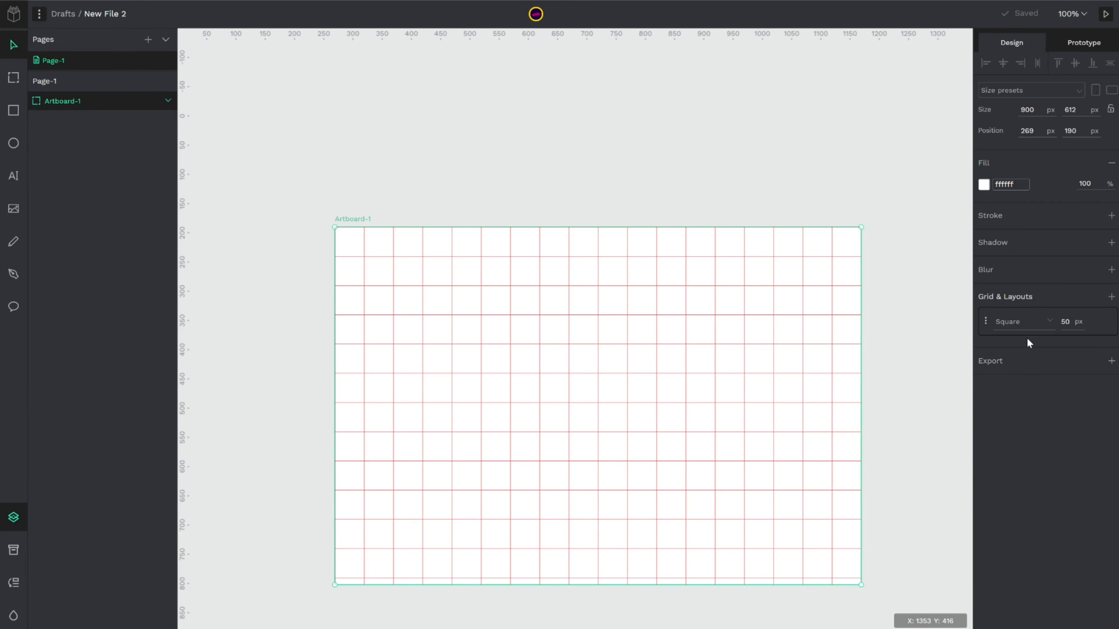
pyautogui.doubleClick(1066, 322)
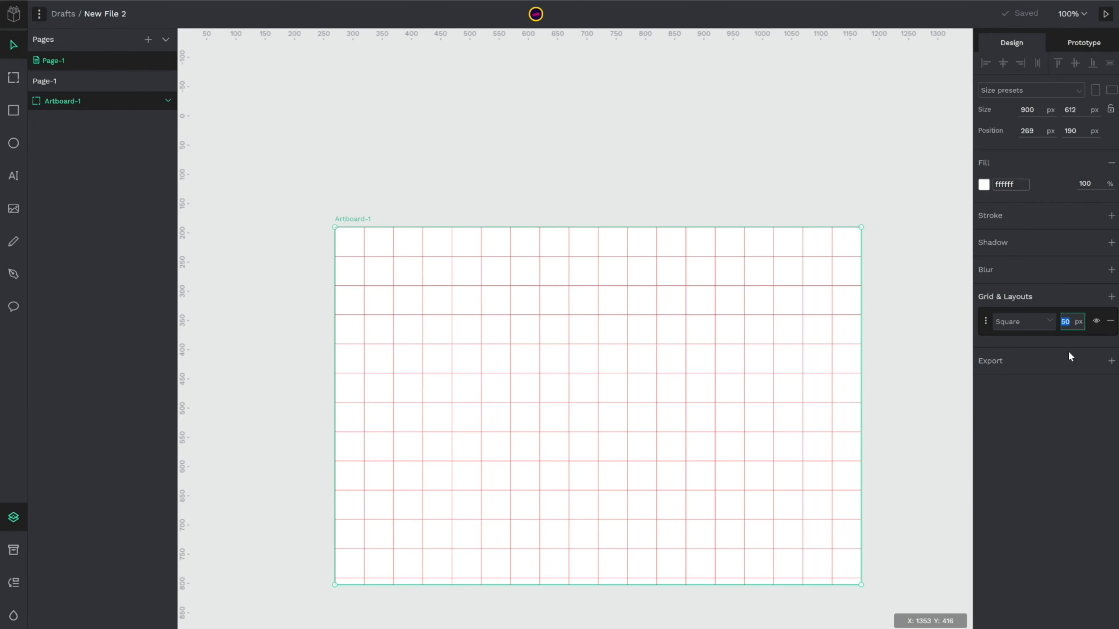
pyautogui.write('16')
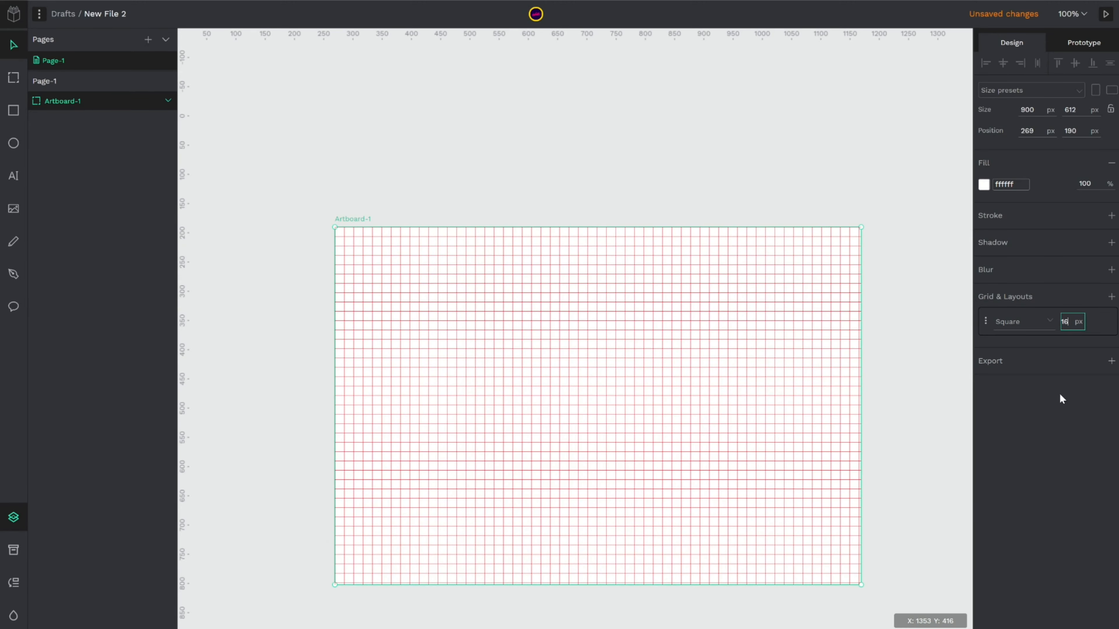
pyautogui.press('Return')
pyautogui.click(985, 321)
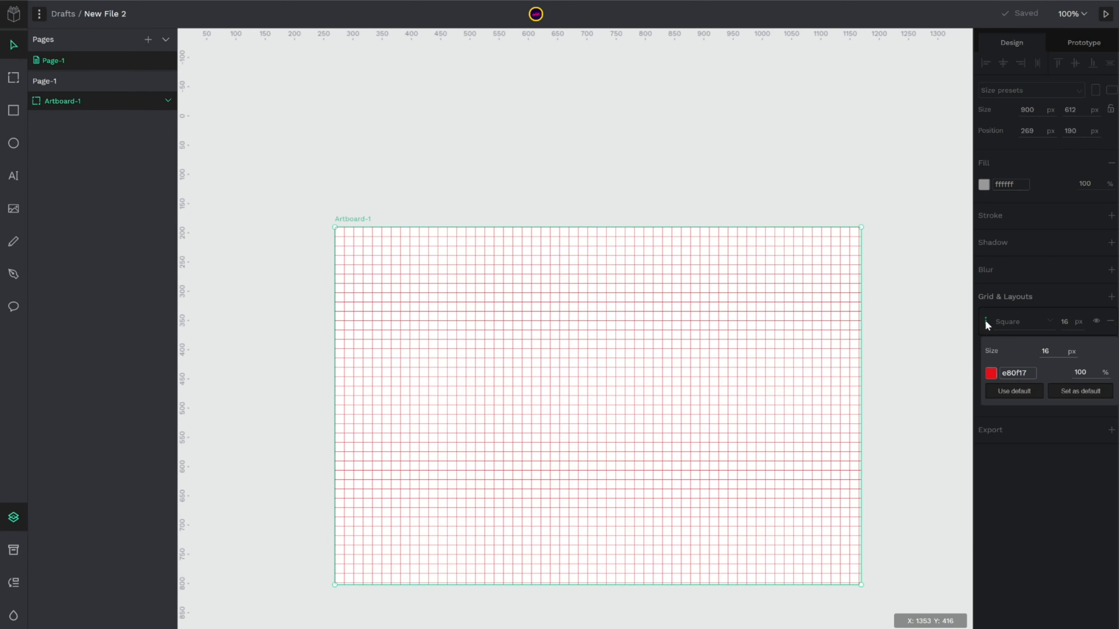
pyautogui.click(1081, 373)
pyautogui.write('40')
pyautogui.click(1088, 472)
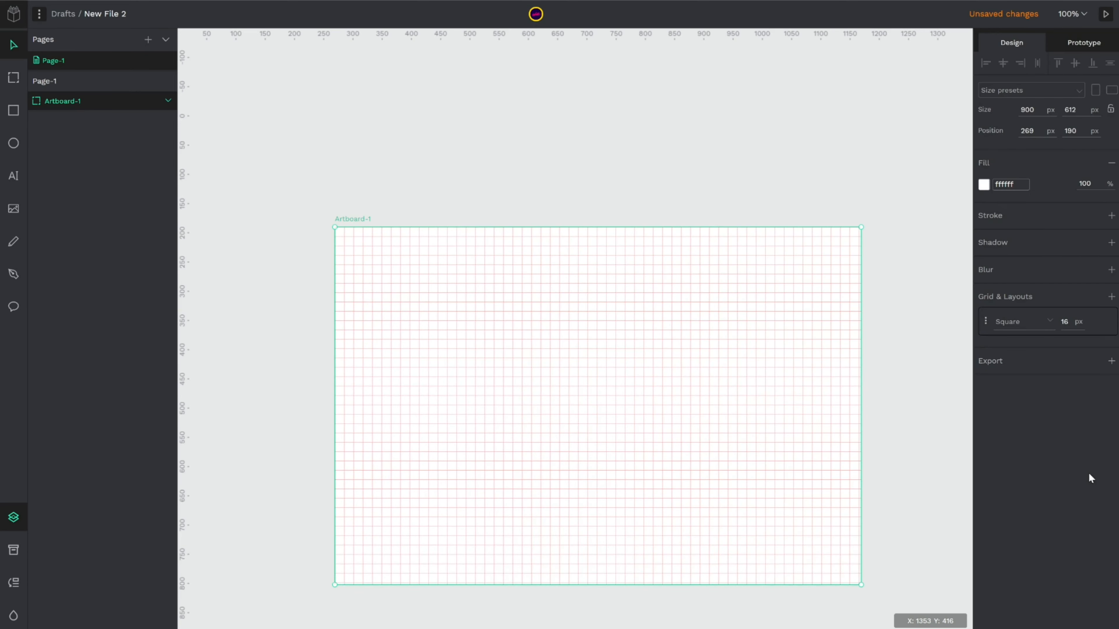
# Add a second layout grid of type Columns to the artboard, with 8 columns.
pyautogui.click(1109, 300)
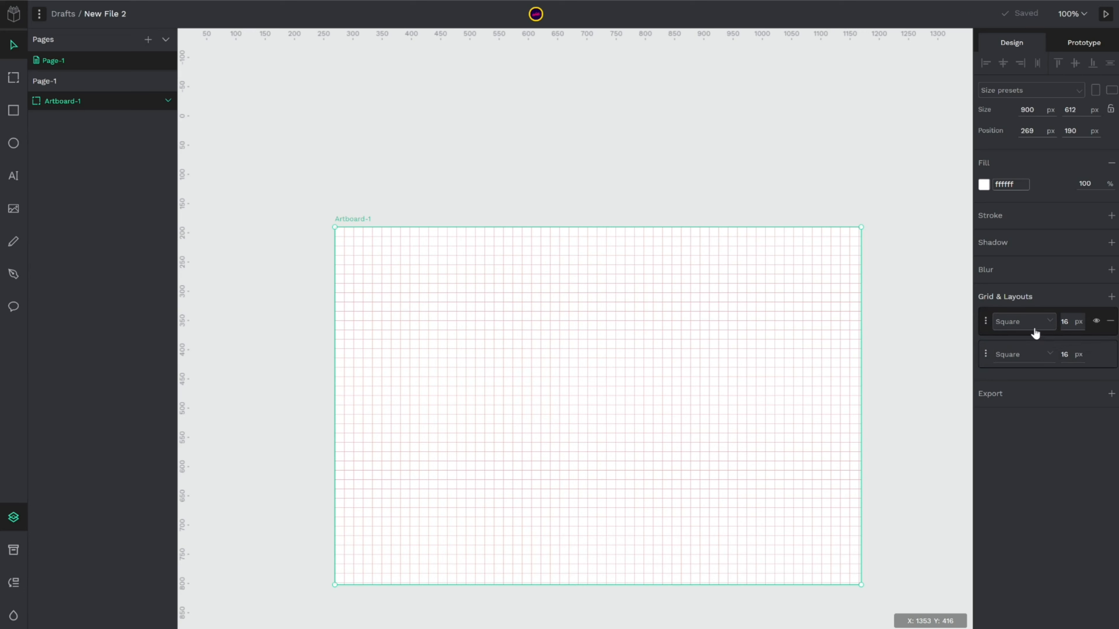
pyautogui.click(1023, 356)
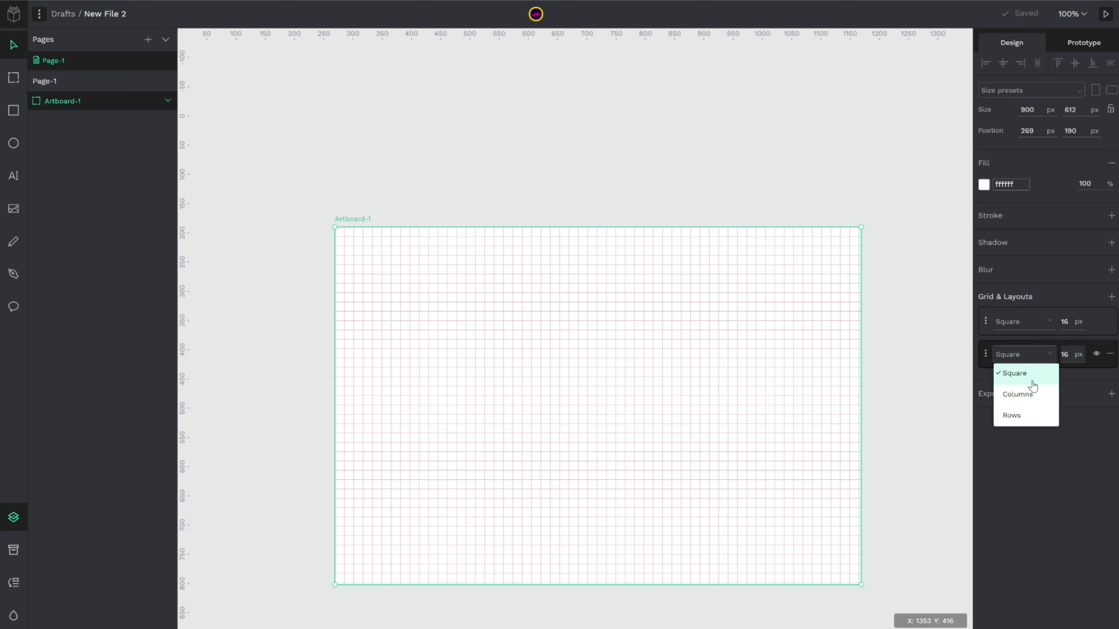
pyautogui.click(1031, 391)
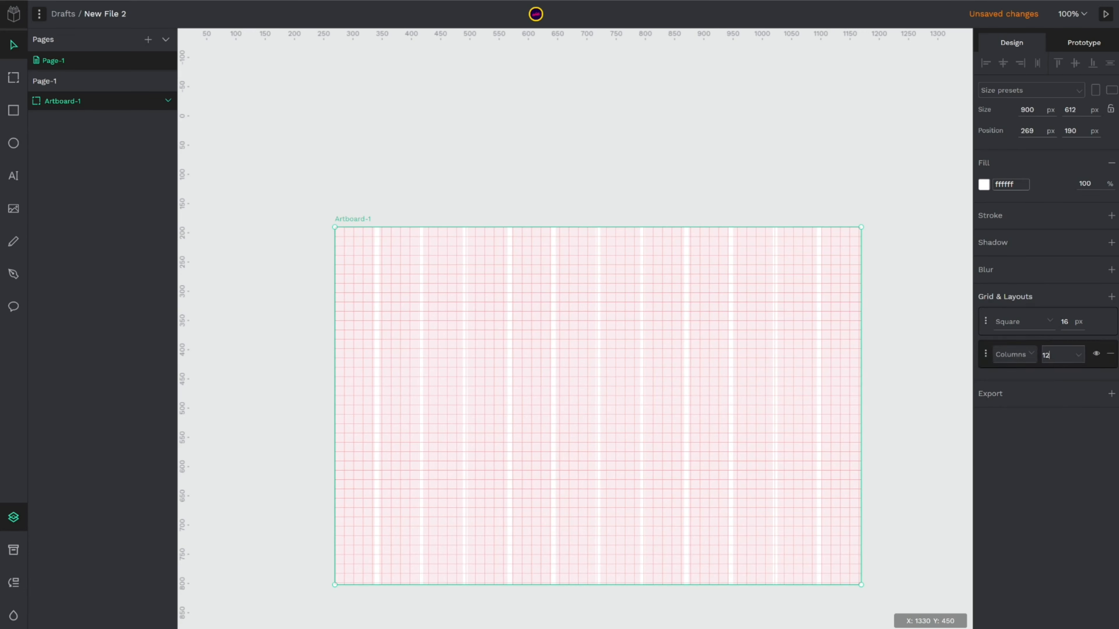
pyautogui.doubleClick(1041, 355)
pyautogui.write('8')
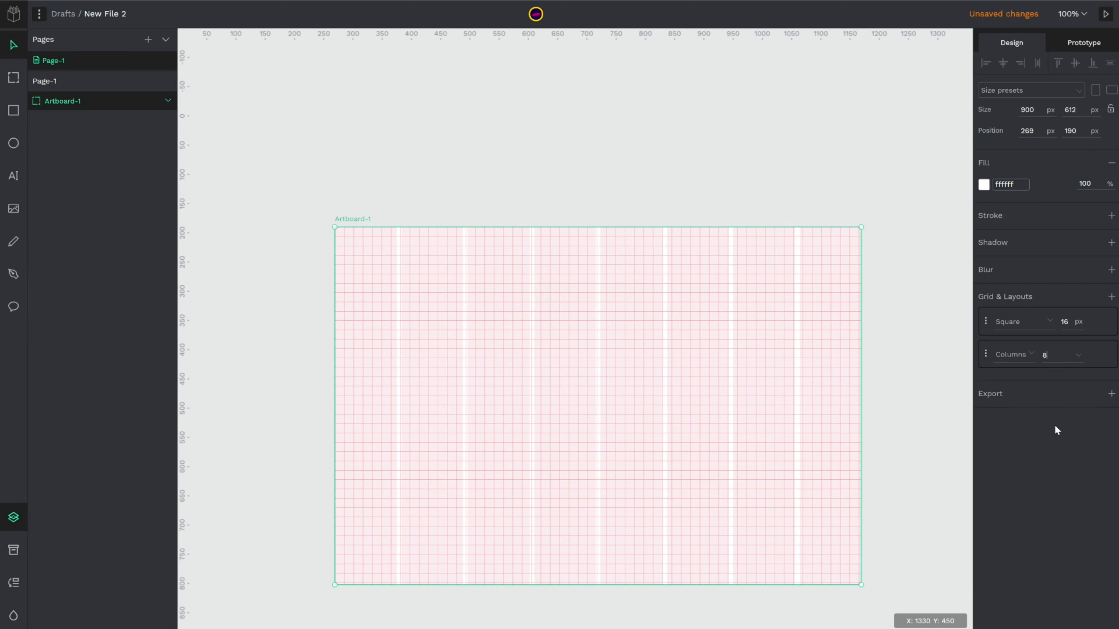
# Set the column grid's gutter to 16 px and change its colour to blue.
pyautogui.click(987, 355)
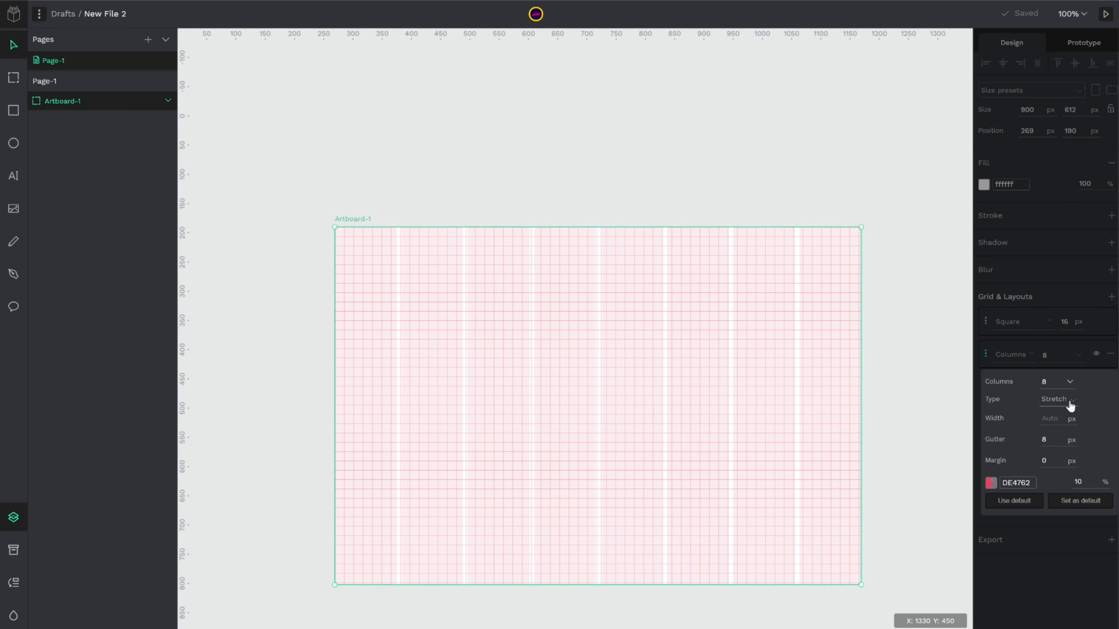
pyautogui.click(1051, 441)
pyautogui.write('1')
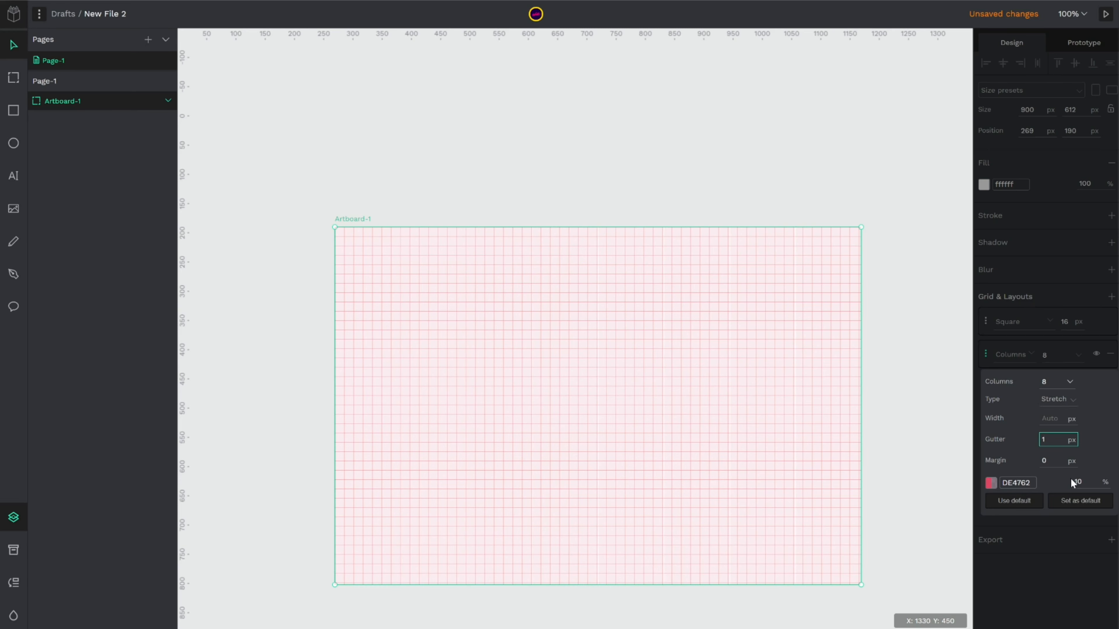
pyautogui.write('6')
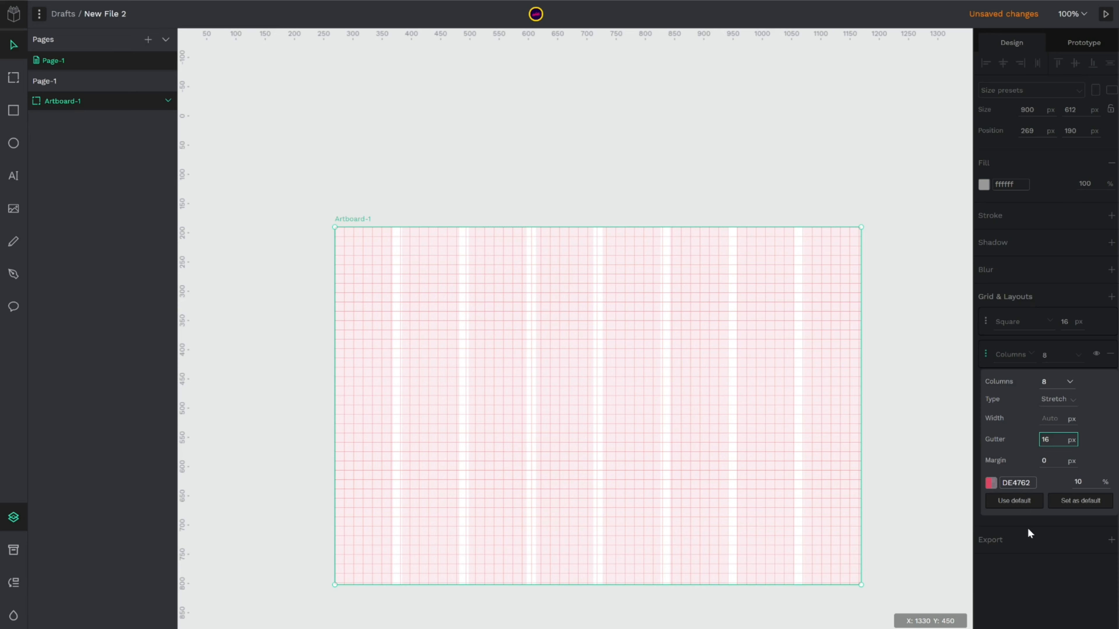
pyautogui.click(991, 483)
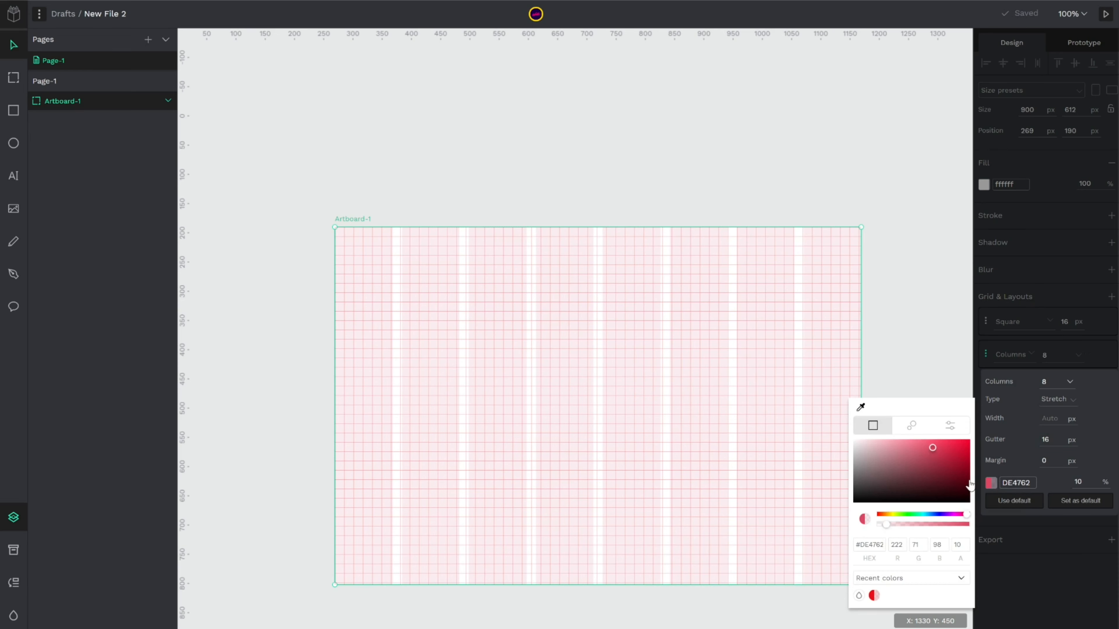
pyautogui.click(936, 514)
pyautogui.click(1057, 564)
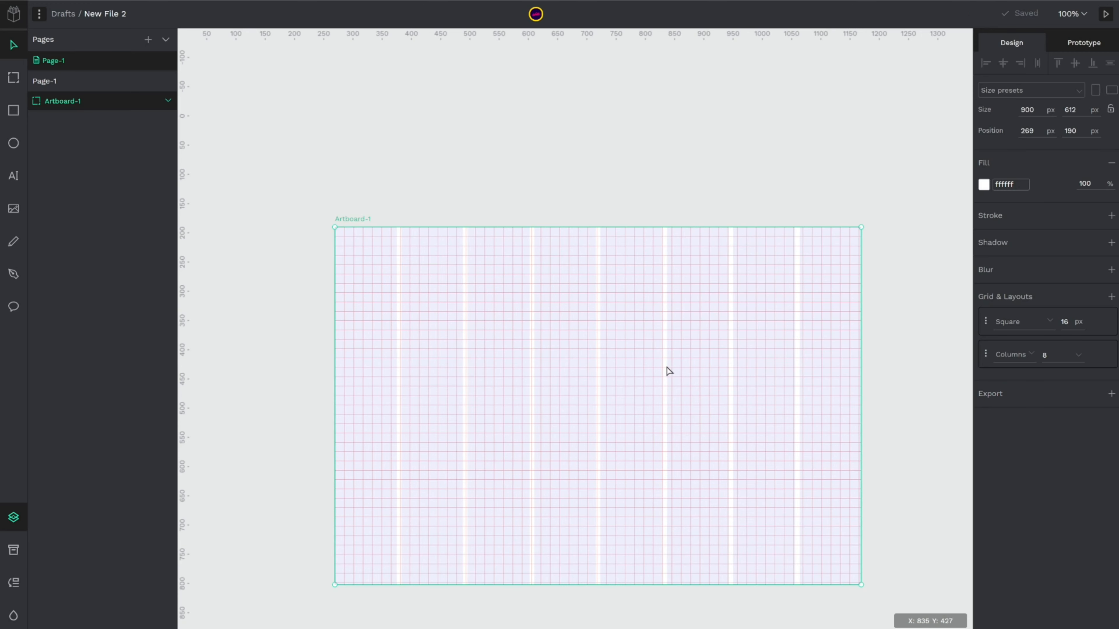
# Draw a rectangle about 283 × 88 px in the upper middle of the artboard, then select the artboard.
pyautogui.click(13, 110)
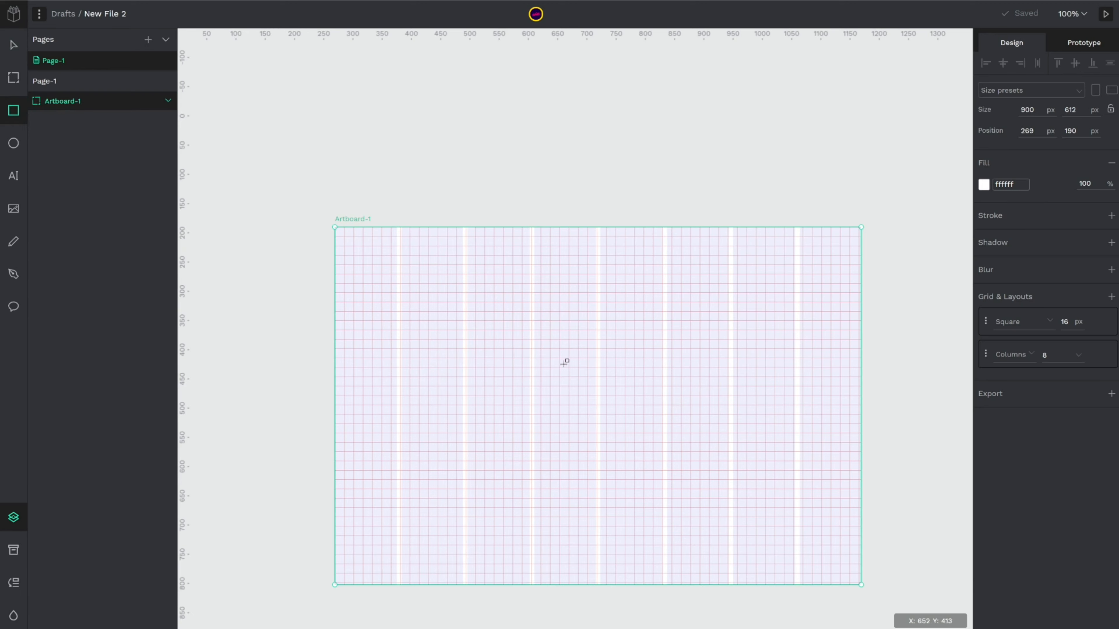
pyautogui.moveTo(549, 343)
pyautogui.mouseDown()
pyautogui.moveTo(666, 420)
pyautogui.moveTo(626, 370)
pyautogui.moveTo(569, 335)
pyautogui.moveTo(644, 333)
pyautogui.mouseUp()
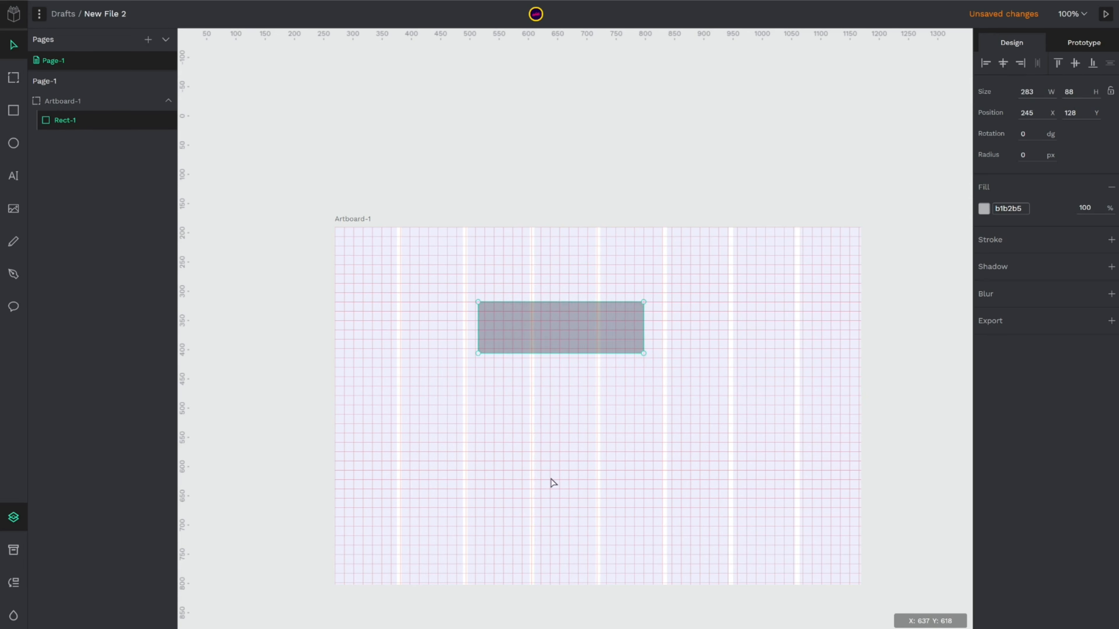
pyautogui.click(362, 219)
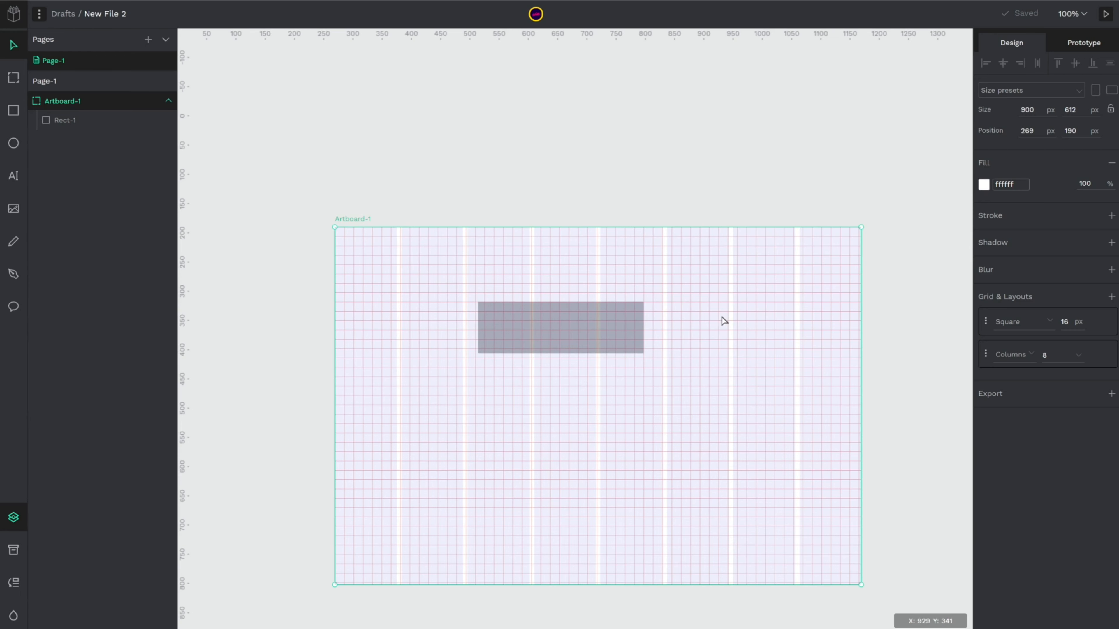
# Hide the artboard's square grid and fit the rectangle across the third to fifth columns, about 332.5 px wide at X 227, Y 147.
pyautogui.moveTo(1095, 327)
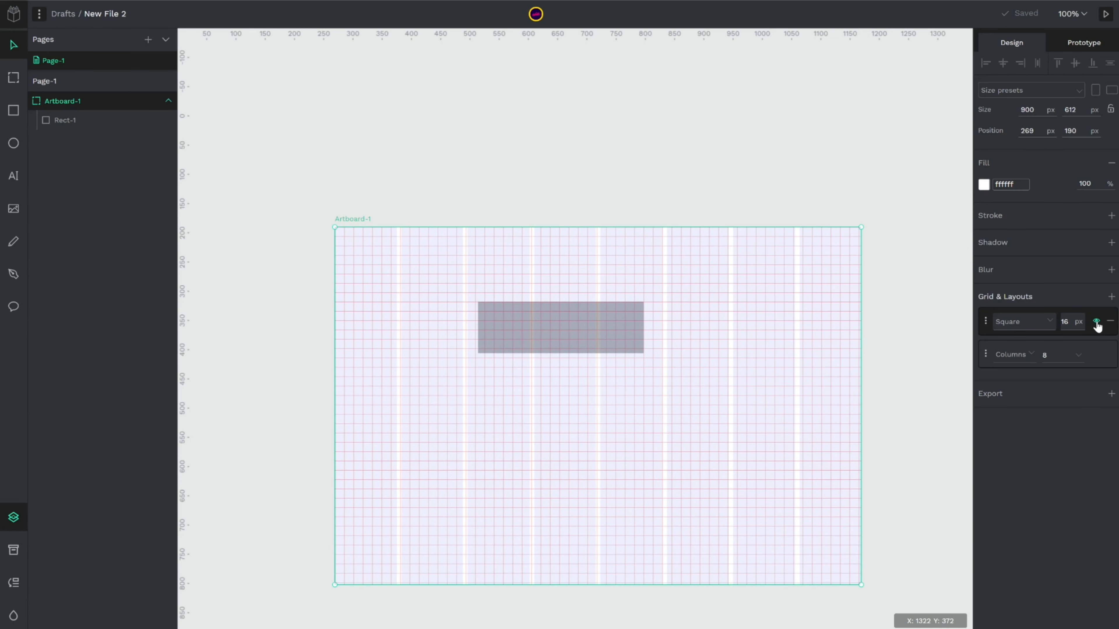
pyautogui.click(1097, 325)
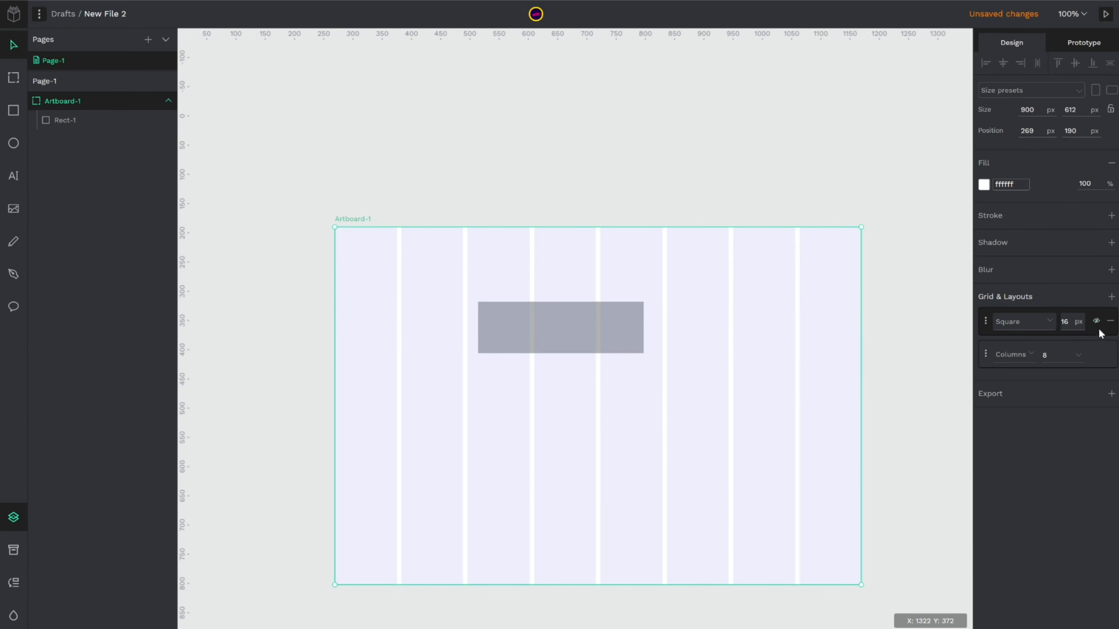
pyautogui.moveTo(529, 329)
pyautogui.mouseDown()
pyautogui.moveTo(556, 340)
pyautogui.moveTo(519, 340)
pyautogui.mouseUp()
pyautogui.moveTo(632, 334); pyautogui.dragTo(662, 333)
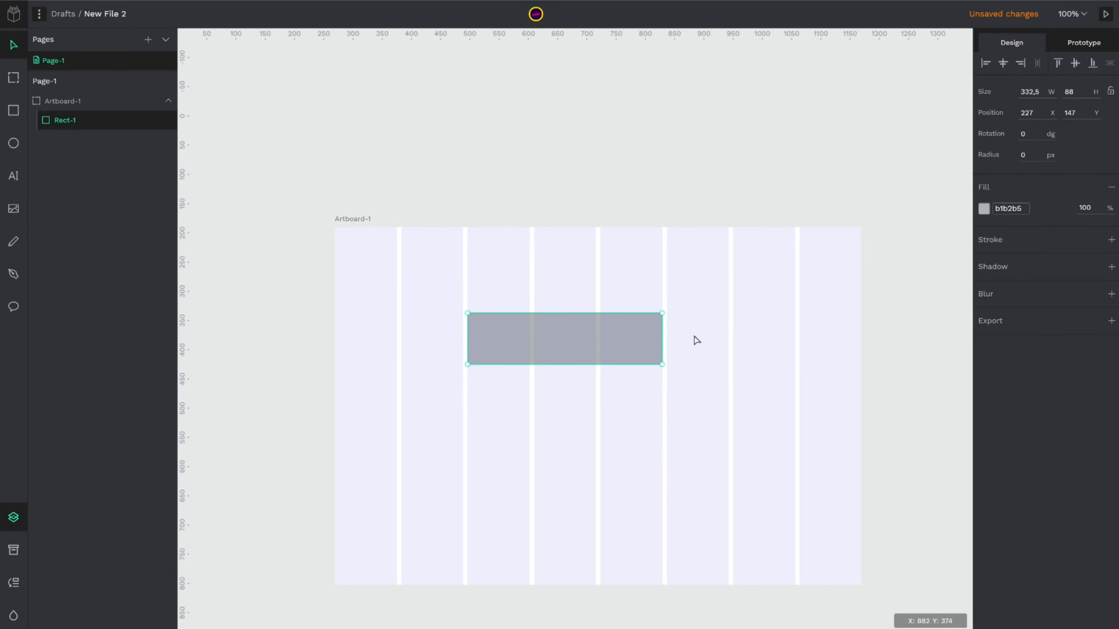
# Make the artboard's square grid visible again and hide all grids in the file.
pyautogui.click(350, 220)
pyautogui.click(1096, 323)
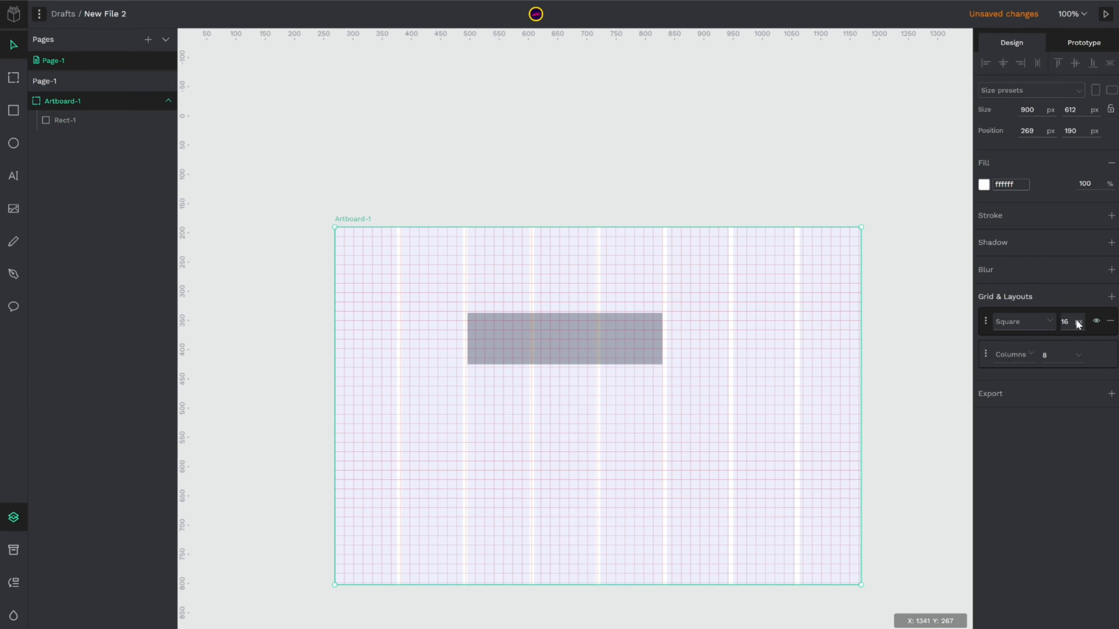
pyautogui.click(39, 14)
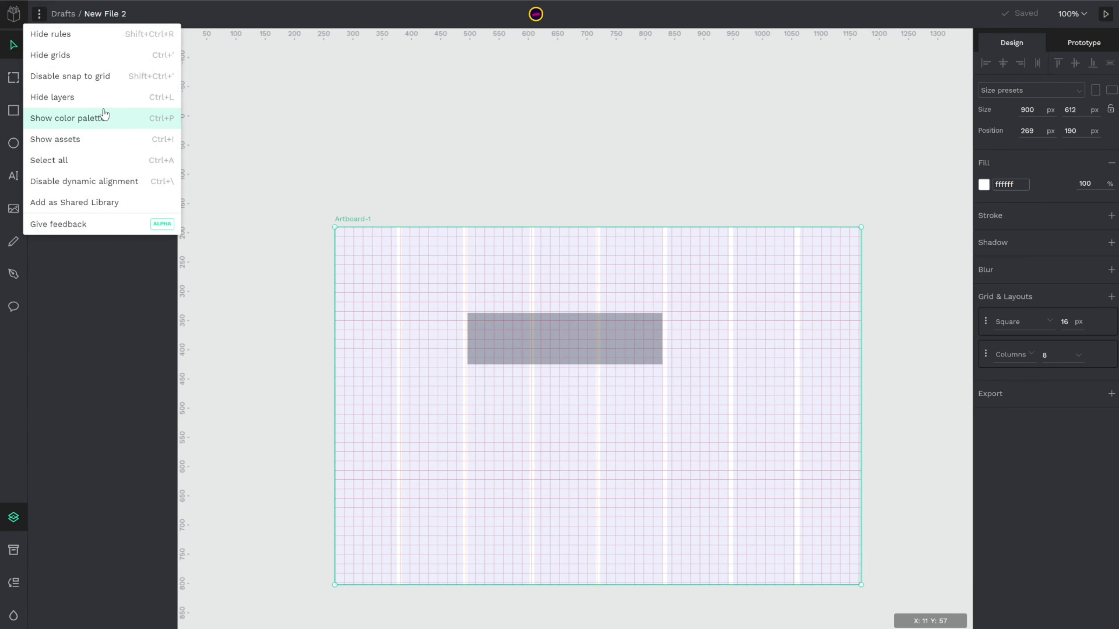
pyautogui.click(95, 55)
# Move the rectangle to about X 73, Y 133 on the artboard and show the file's grids again.
pyautogui.click(558, 349)
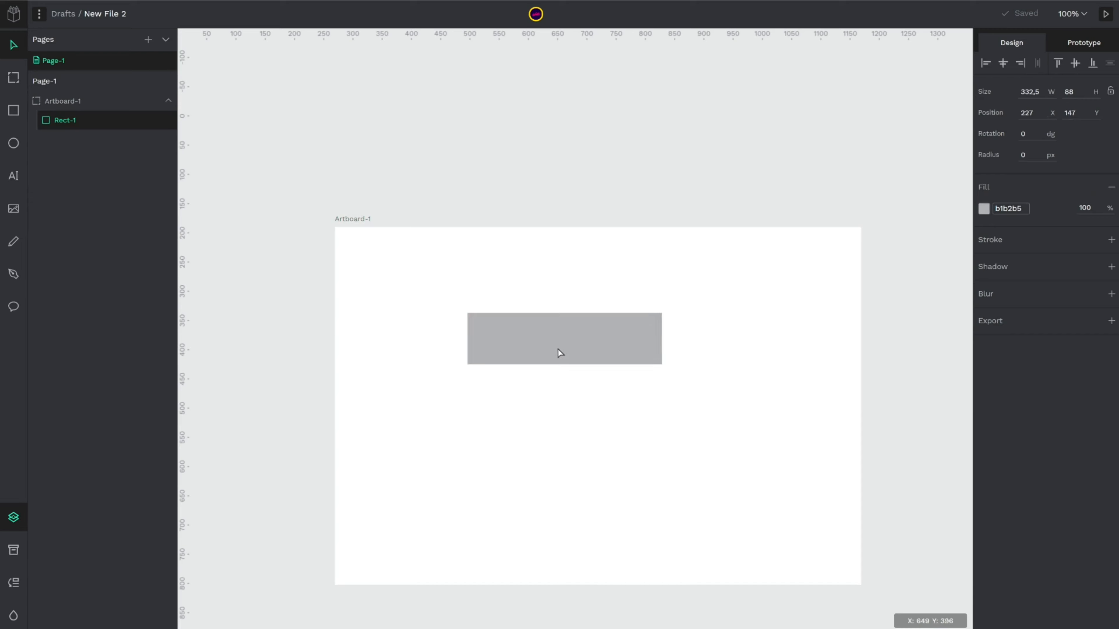
pyautogui.moveTo(558, 349); pyautogui.dragTo(504, 331)
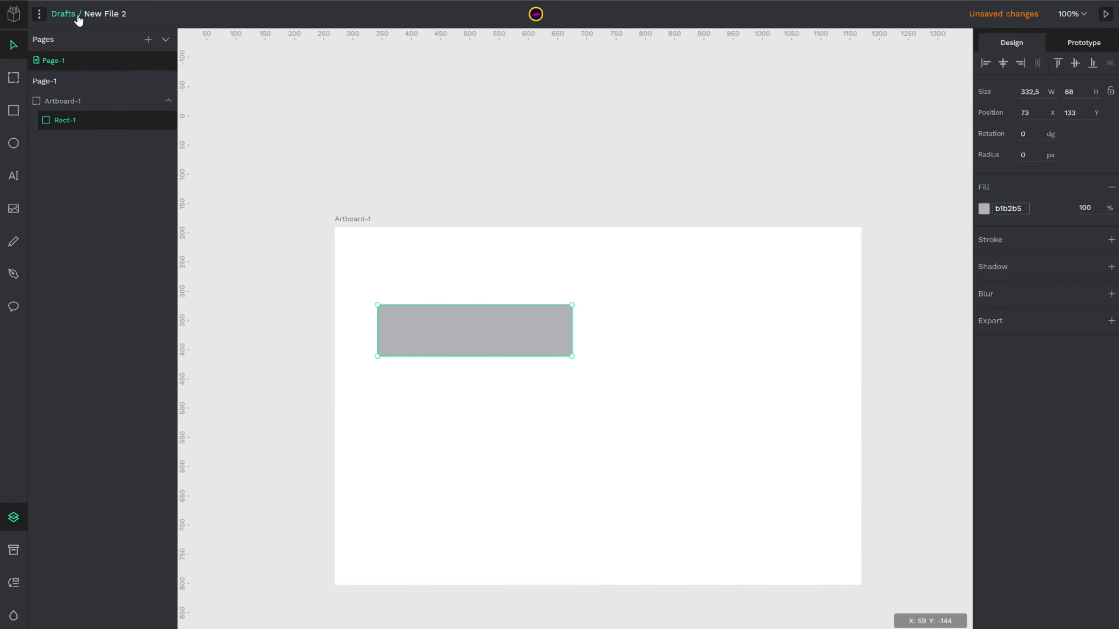
pyautogui.click(40, 18)
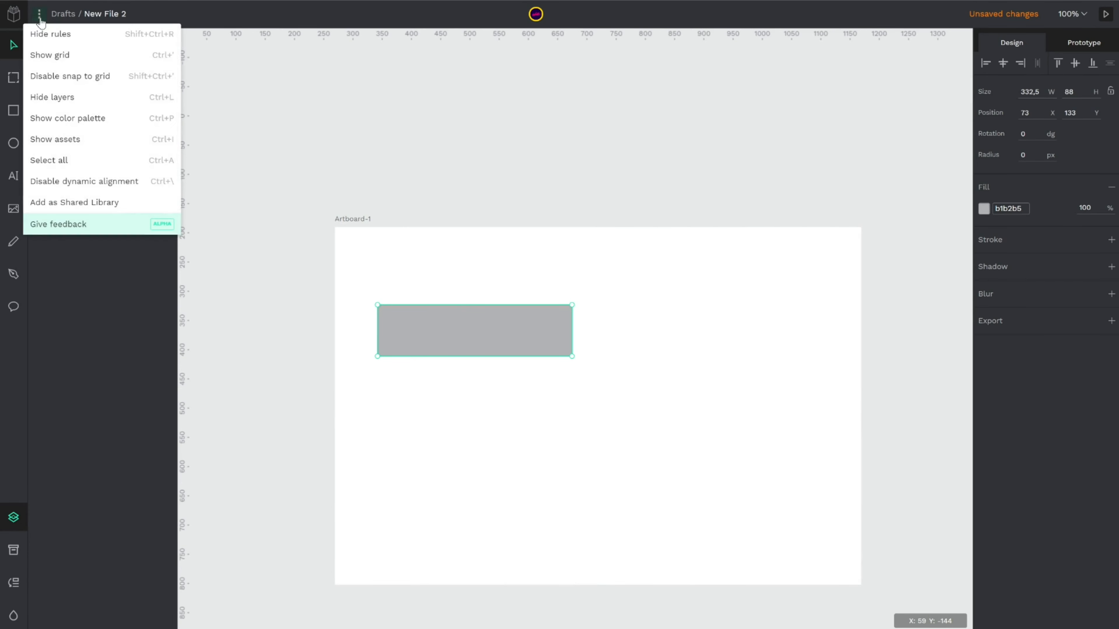
pyautogui.click(66, 62)
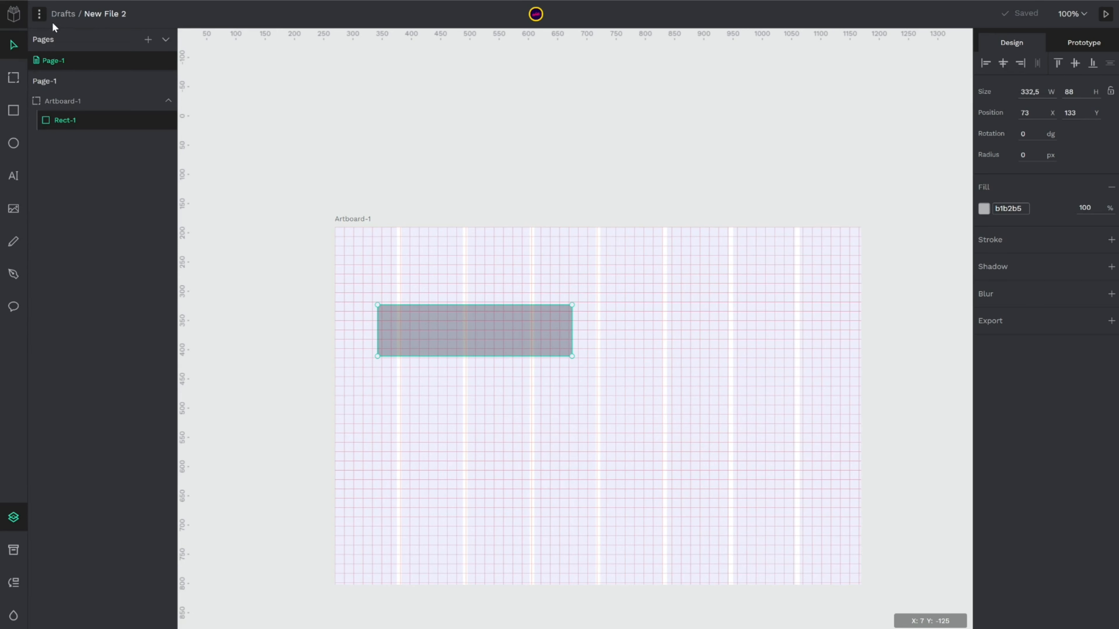
# Disable snap to grid and reposition the rectangle freely, ending at about X 75, Y 113.
pyautogui.click(39, 14)
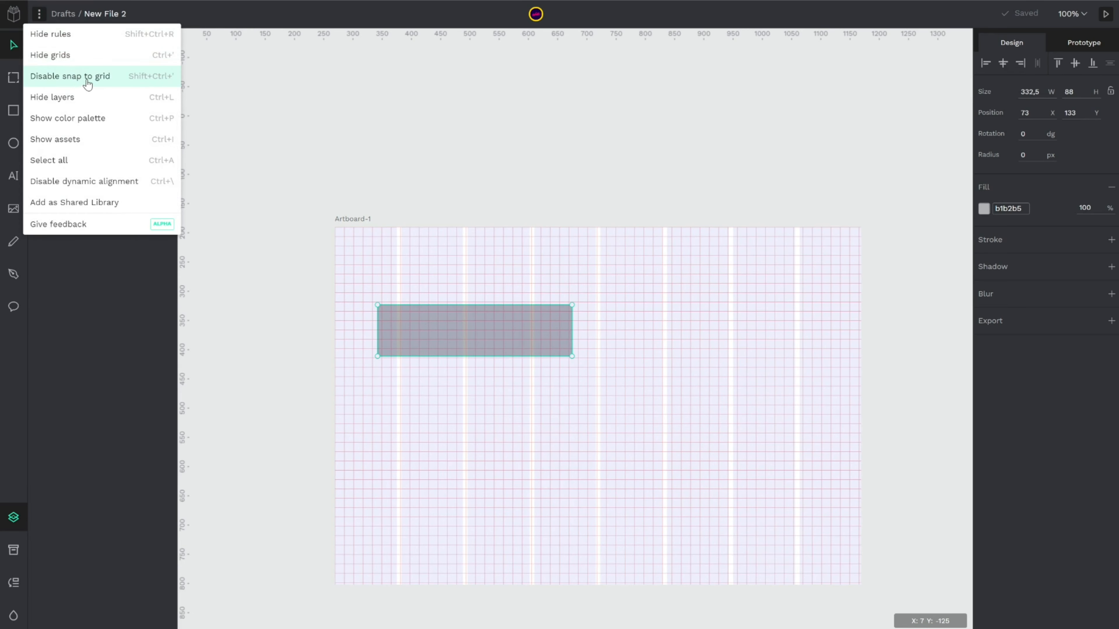
pyautogui.click(87, 79)
pyautogui.moveTo(488, 330); pyautogui.dragTo(612, 398)
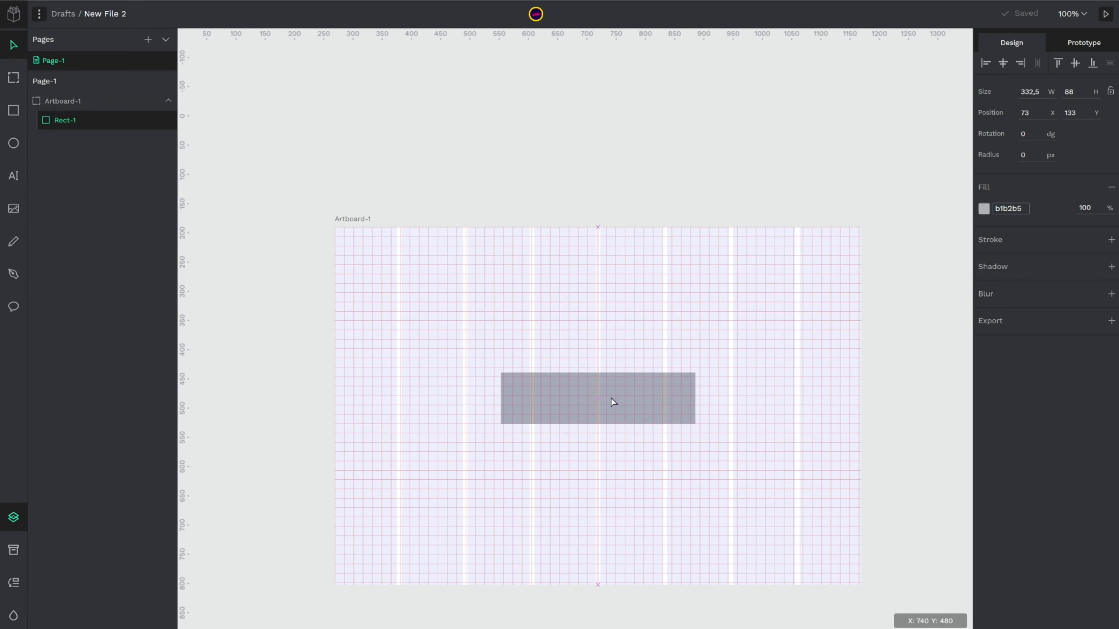
pyautogui.moveTo(611, 399); pyautogui.dragTo(489, 318)
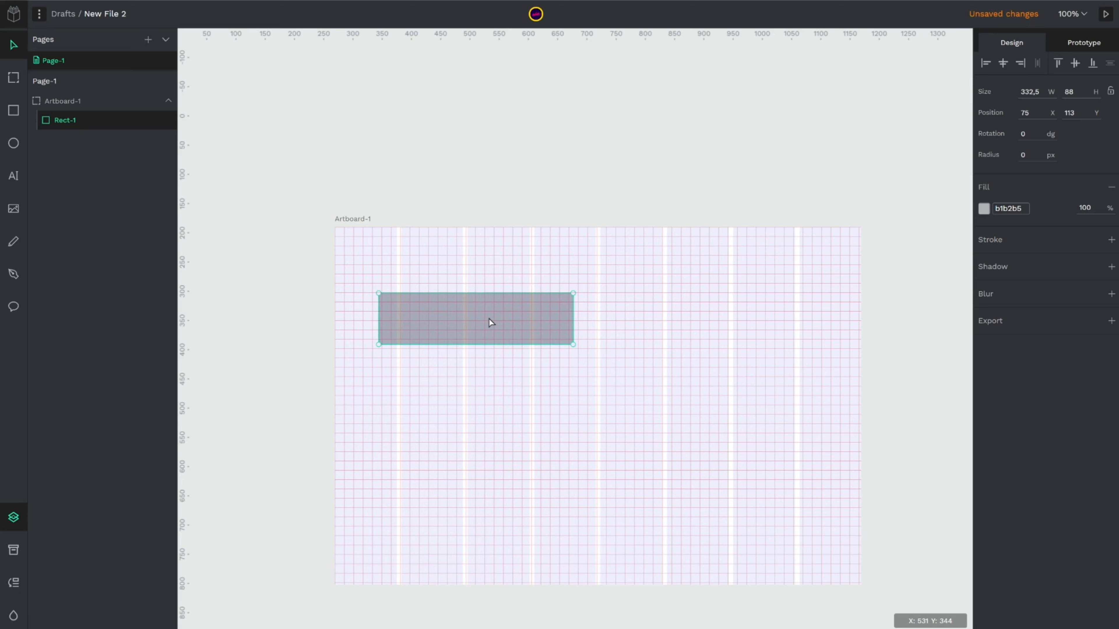